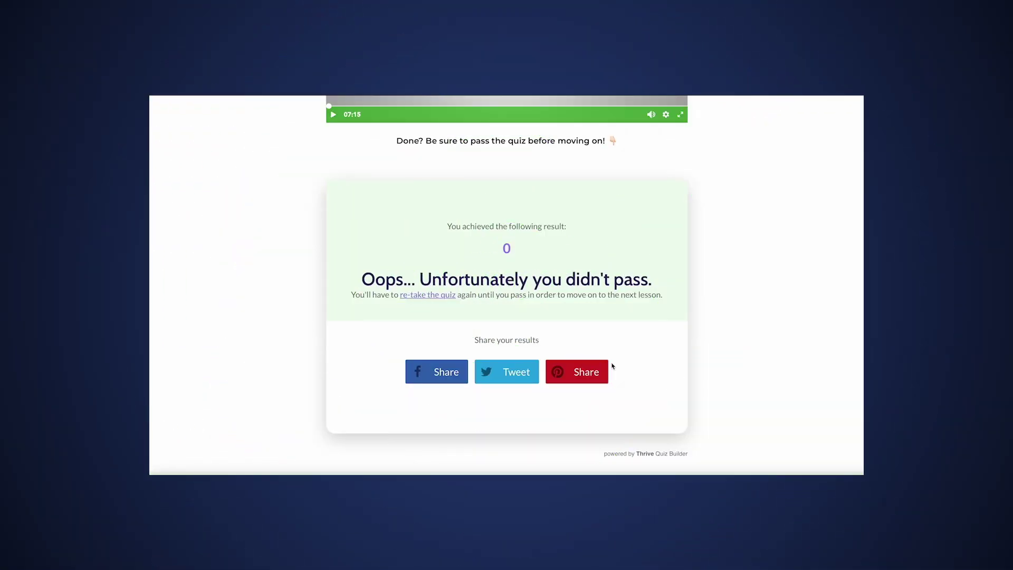
Retake the soccer quiz after the failing score of 0 and pick Man Utd as the answer
left_click(414, 300)
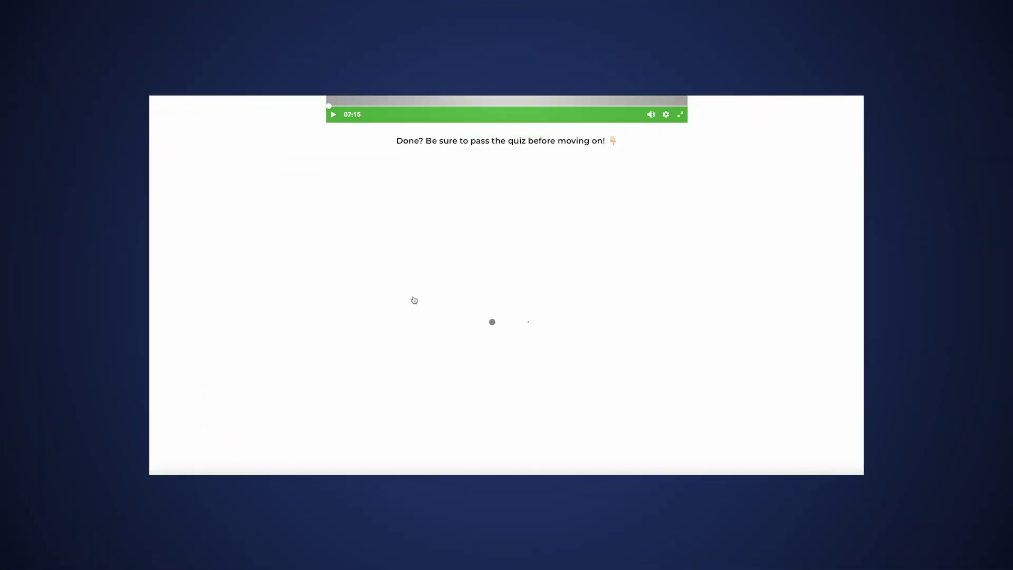
left_click(414, 300)
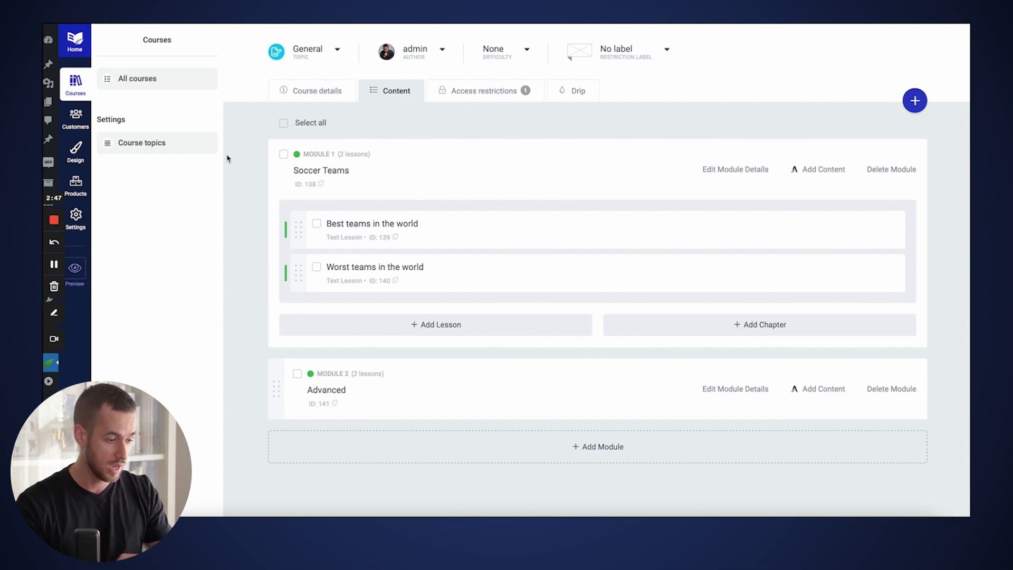
Choose Edit > Add content on the 'Worst teams in the world' lesson to edit it in the page editor
mouse_move(375, 278)
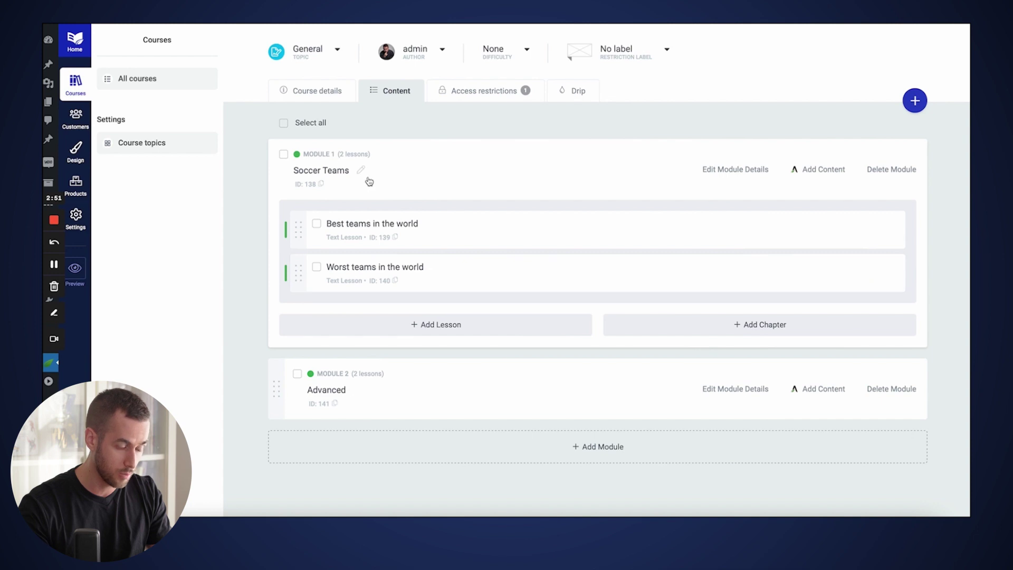
left_click(823, 276)
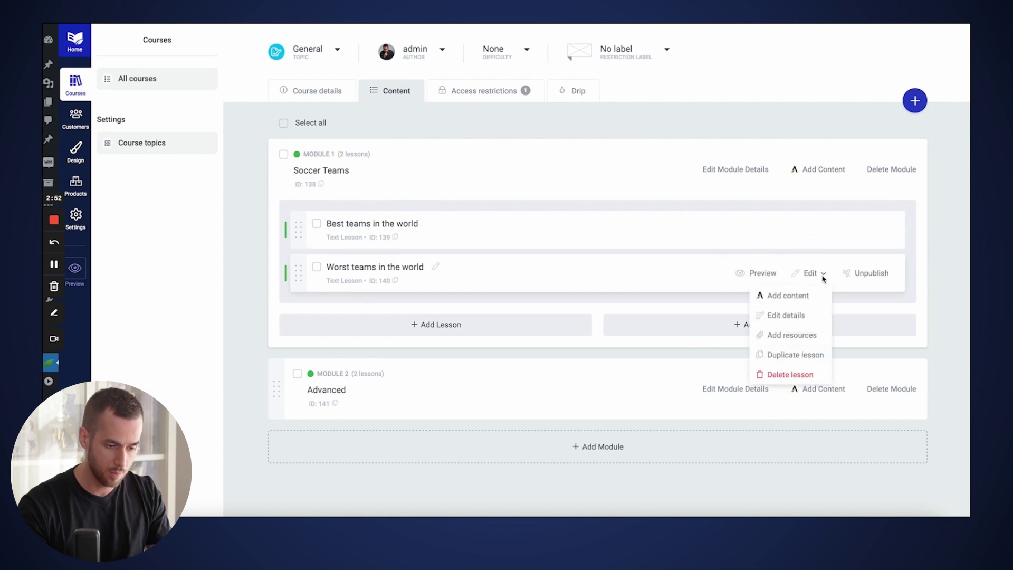
left_click(800, 297)
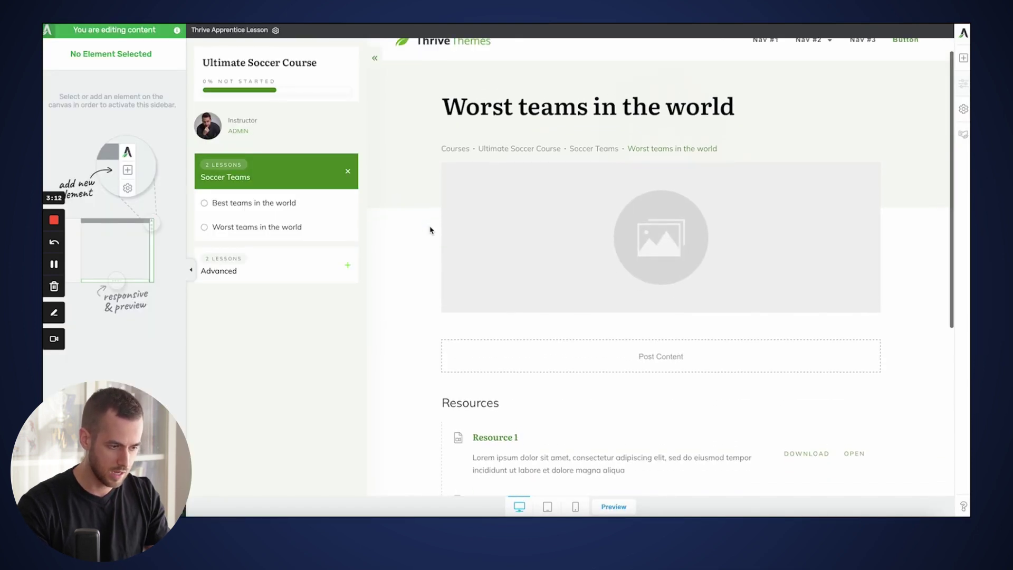
Add a second text block below the course material, replacing its placeholder with the pass-the-quiz instruction
scroll(430, 230, "down", 2)
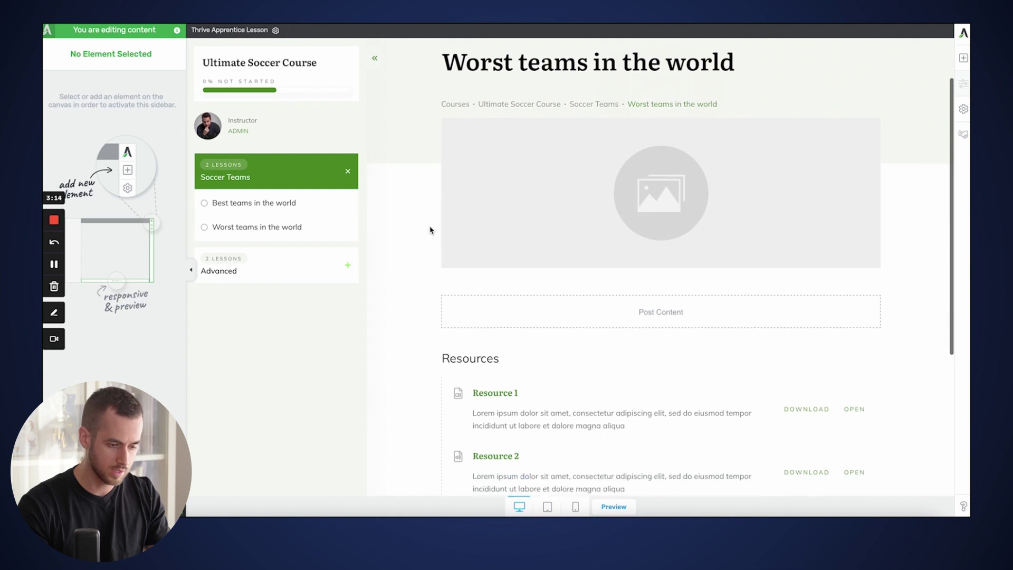
left_click(962, 60)
left_click_drag(860, 136, 634, 278)
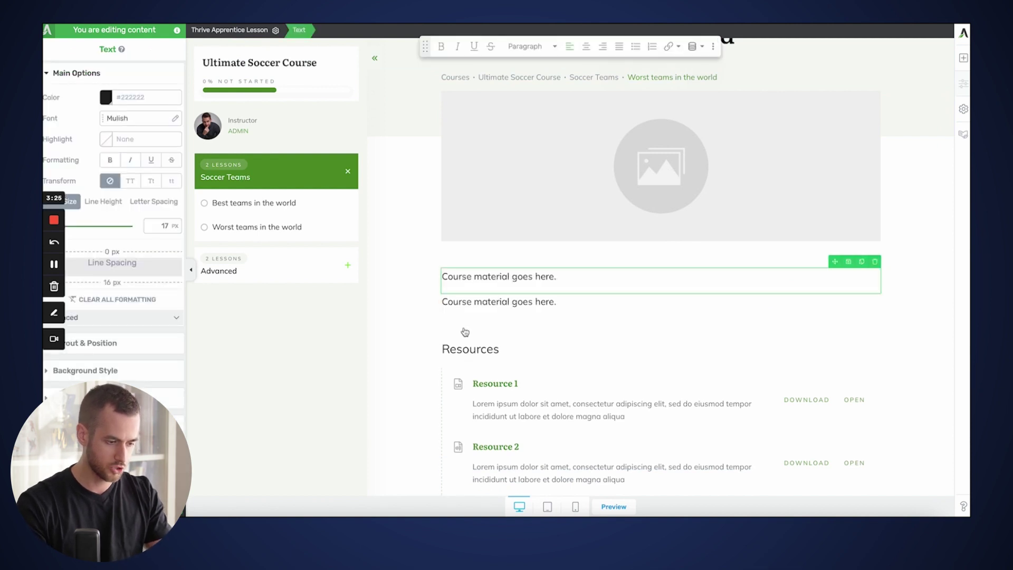
left_click(476, 315)
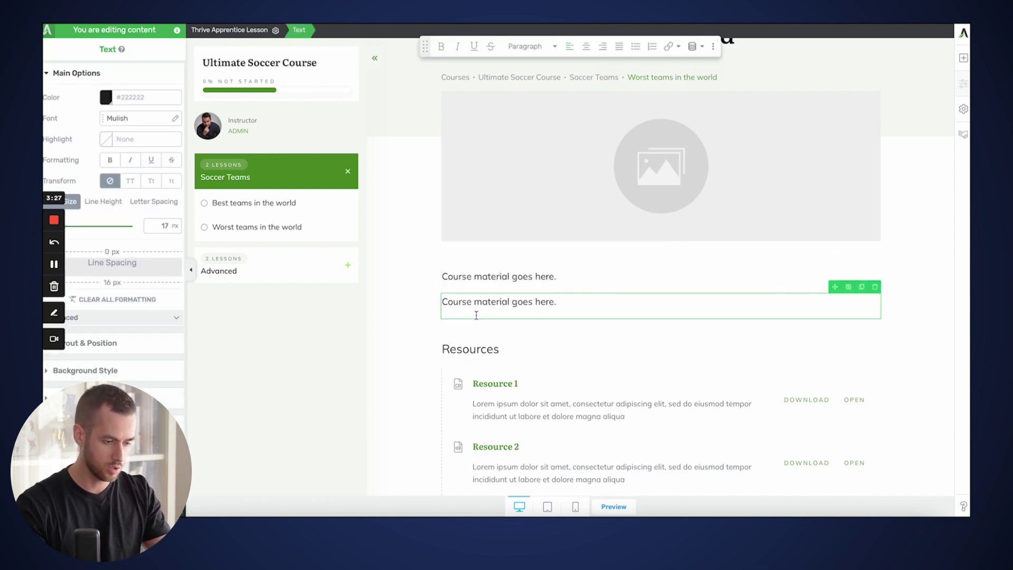
key("ctrl+a")
type("D")
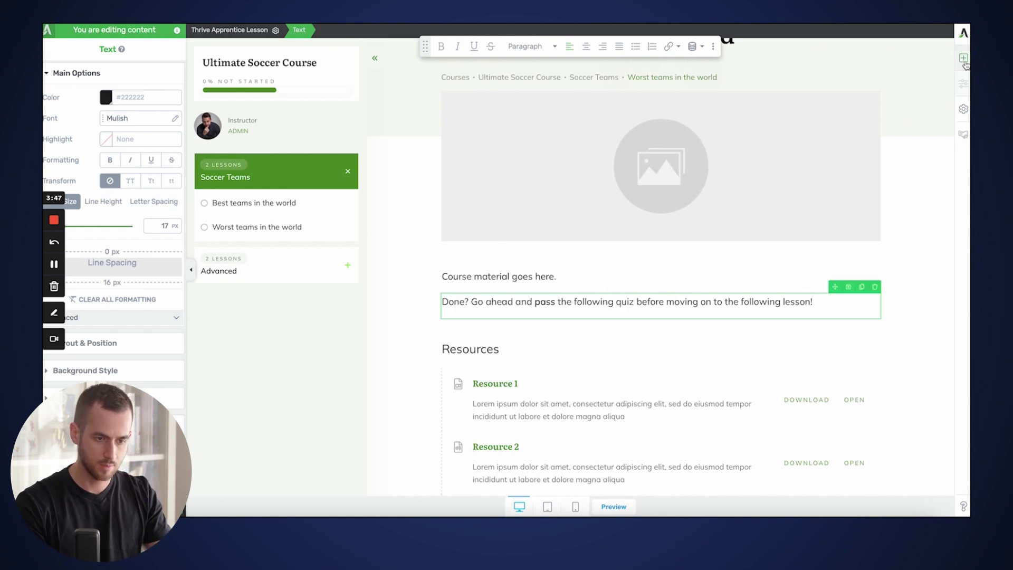
left_click(964, 59)
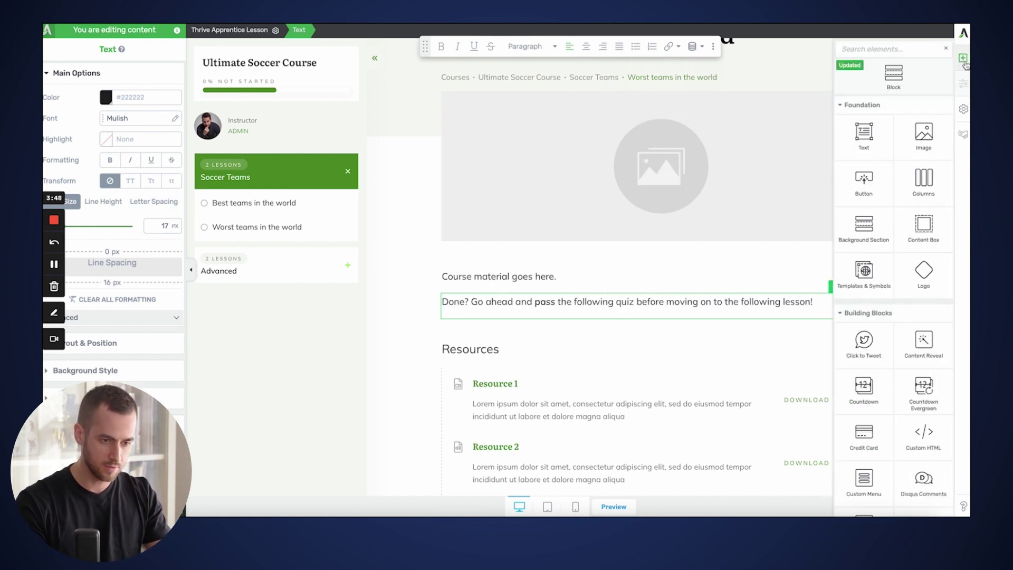
Place a Quiz element below the instruction text and load the Ultimate Soccer Quiz into it
type("q")
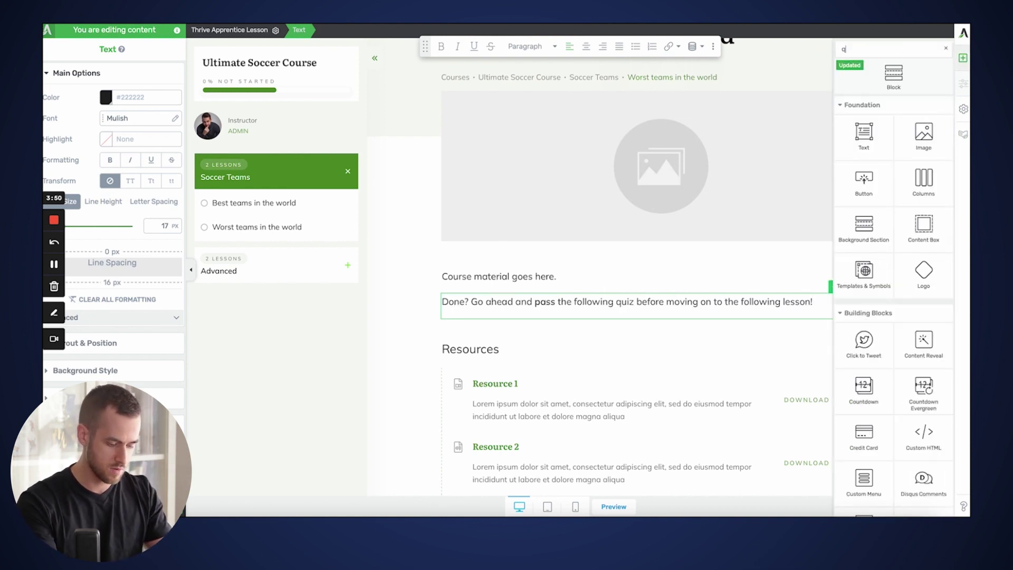
type("uiz")
left_click_drag(864, 147, 686, 316)
triple_click(691, 305)
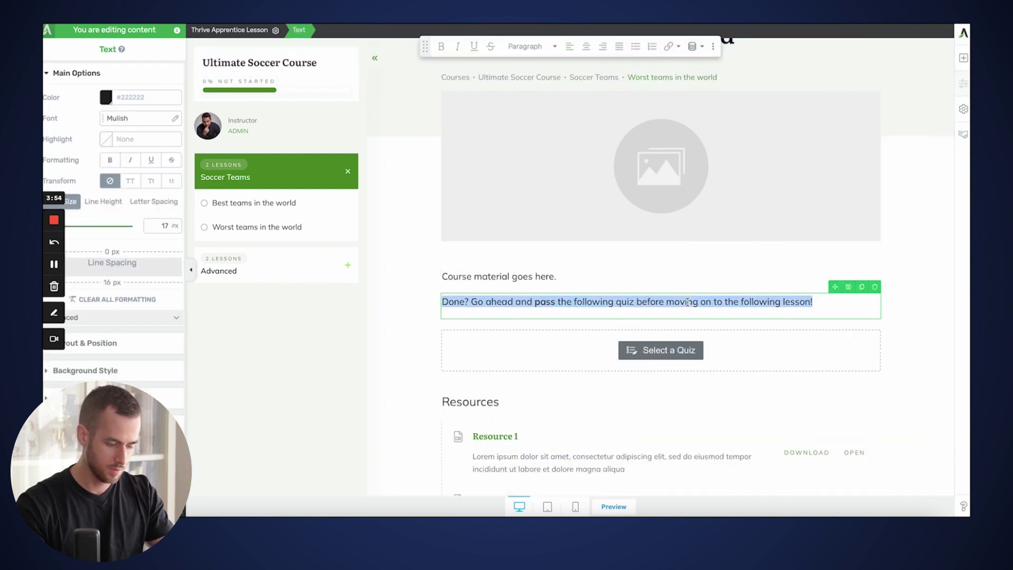
left_click(659, 359)
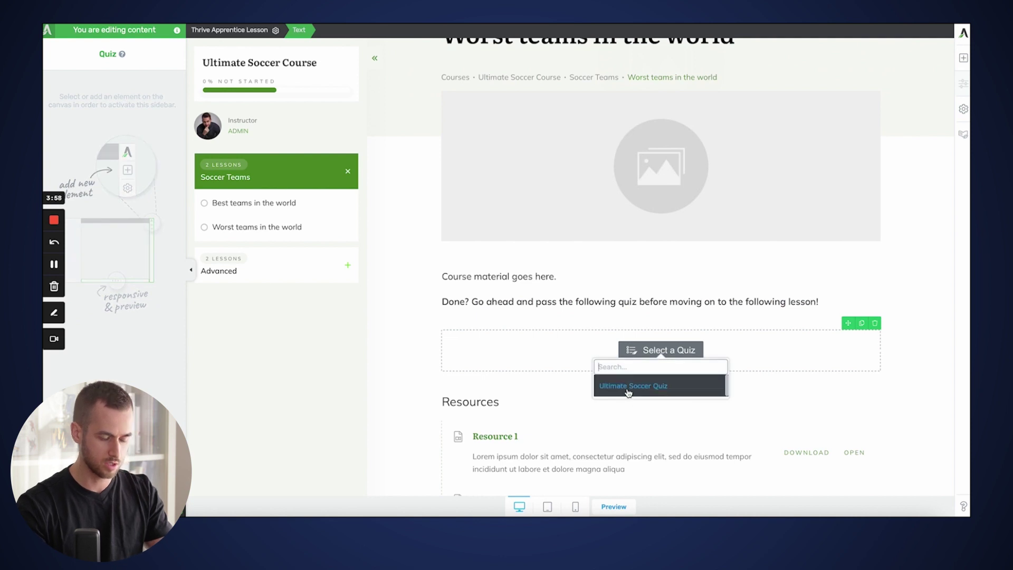
left_click(628, 387)
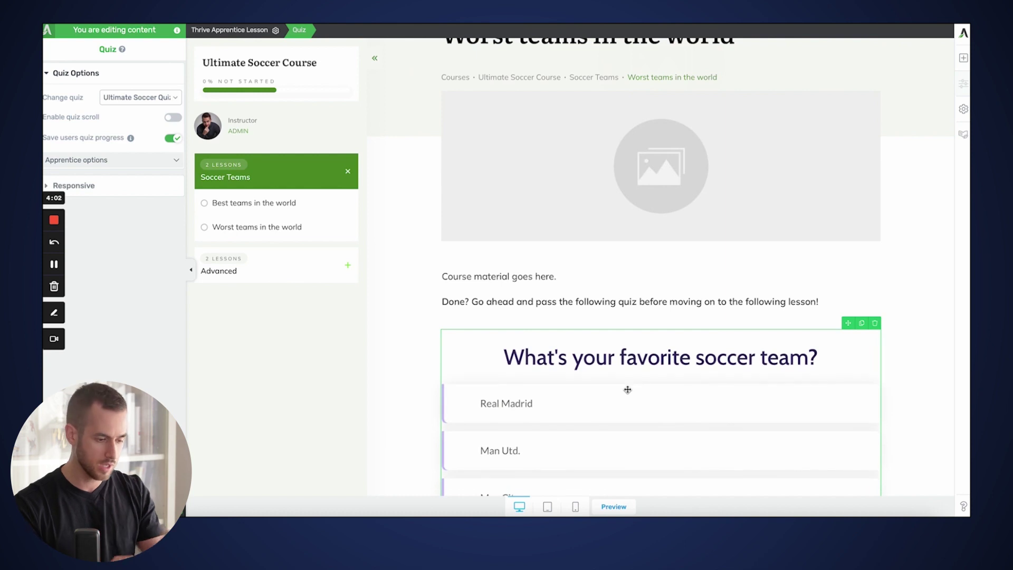
In Apprentice options, let the quiz mark the lesson complete only at a minimum score of 6
scroll(628, 391, "down", 2)
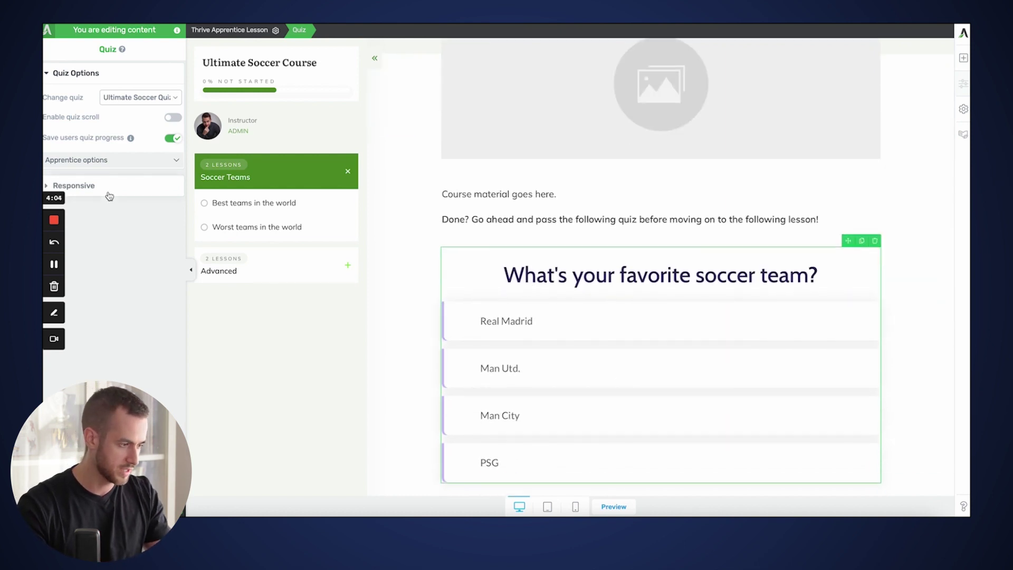
left_click(148, 165)
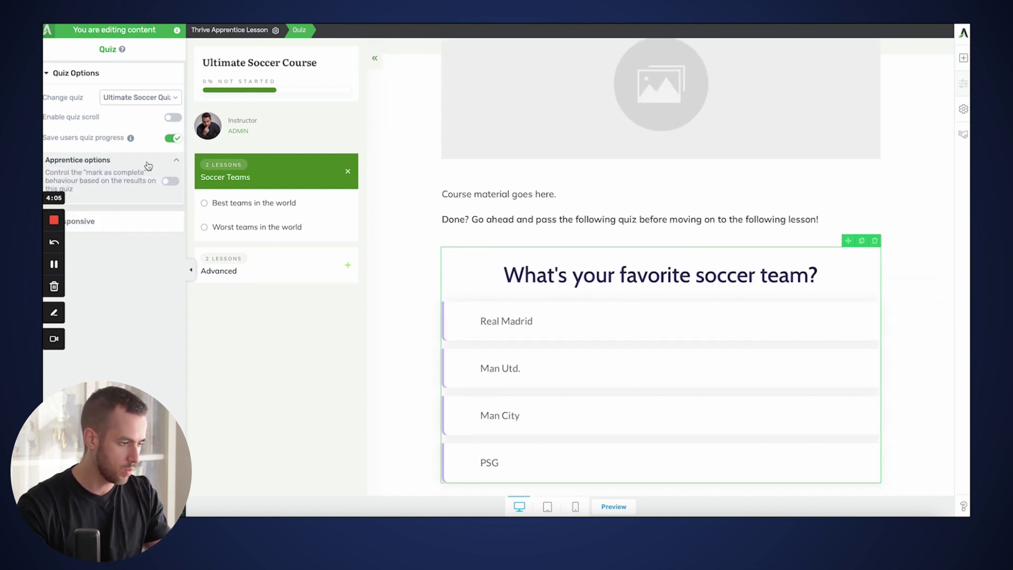
left_click(169, 182)
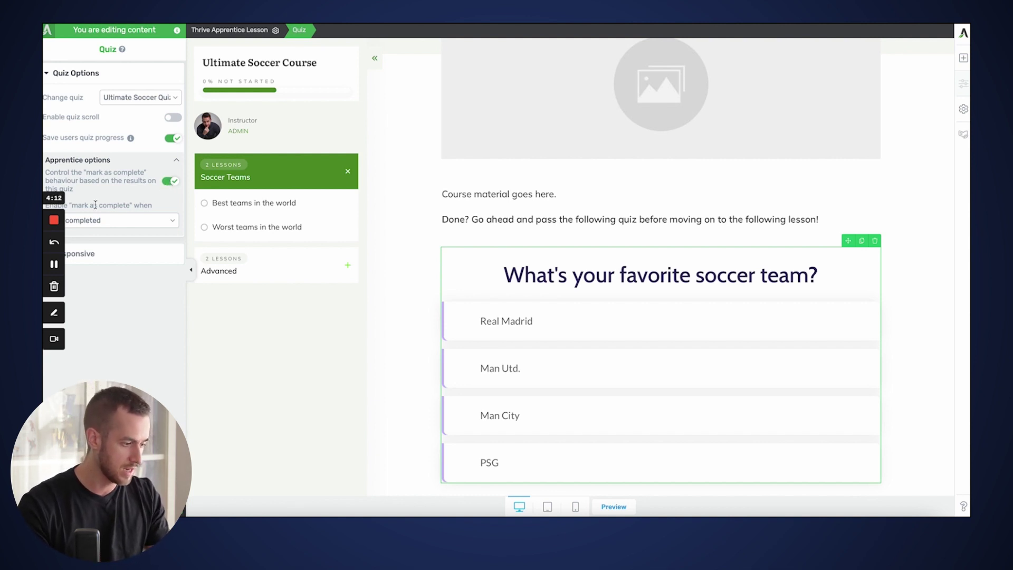
left_click(125, 221)
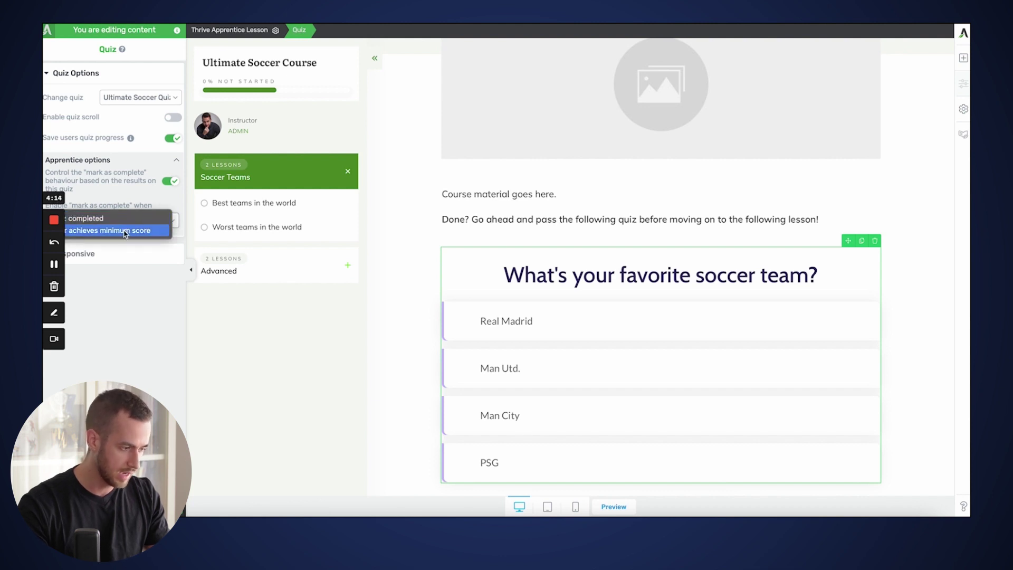
left_click(117, 232)
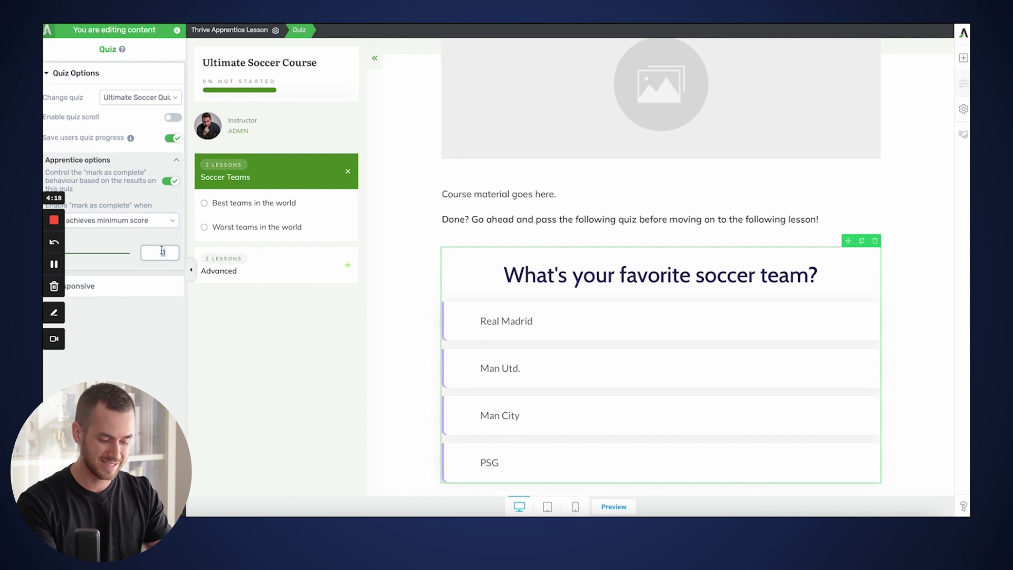
type("6")
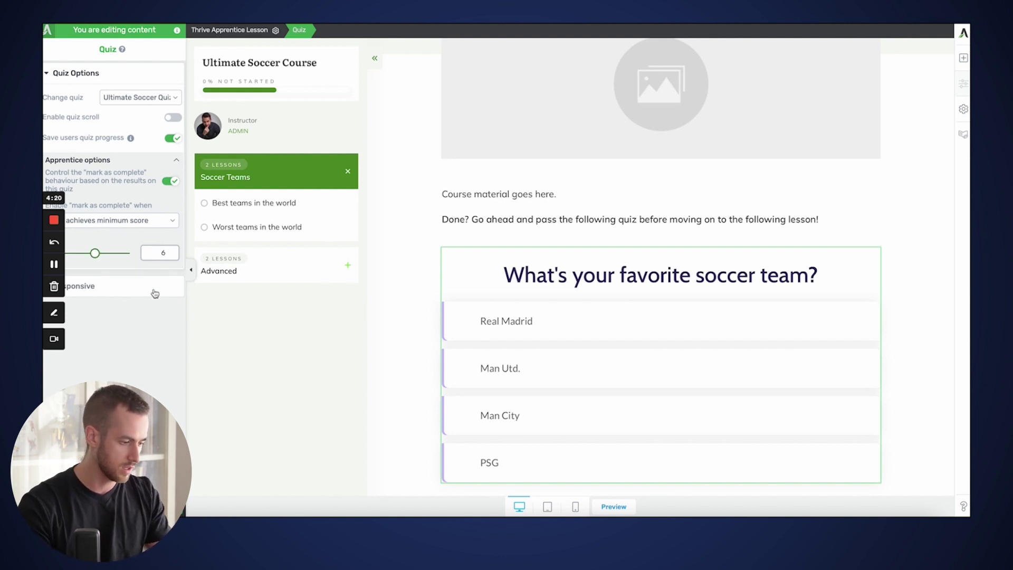
scroll(501, 302, "down", 1)
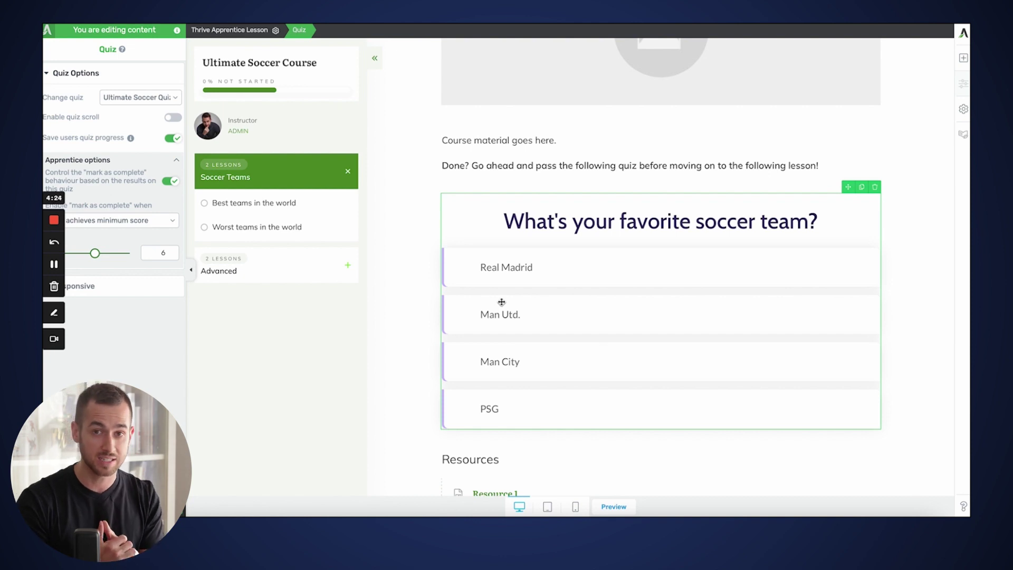
scroll(502, 302, "down", 3)
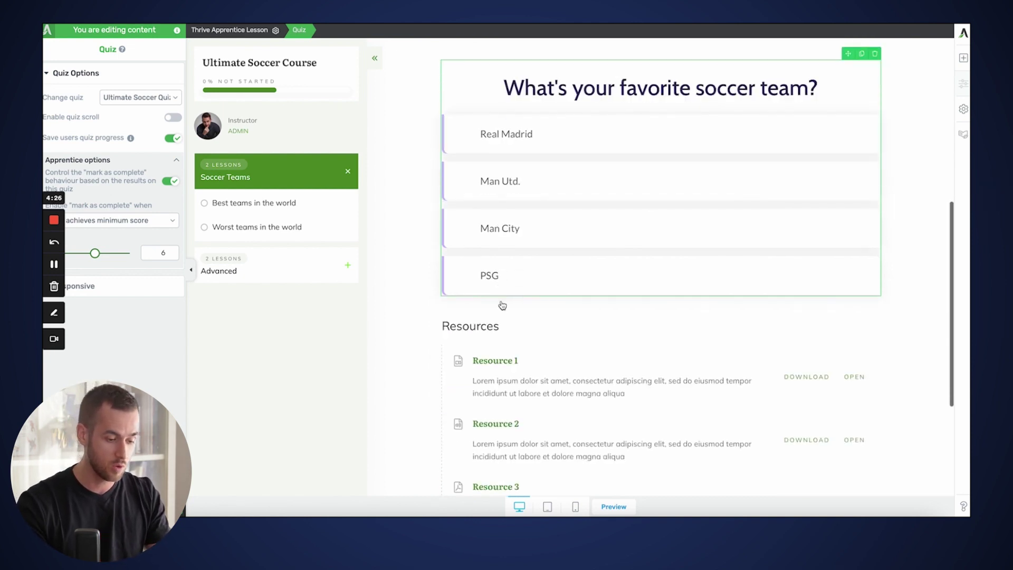
Scroll down through the lesson content in the editor
scroll(502, 305, "down", 4)
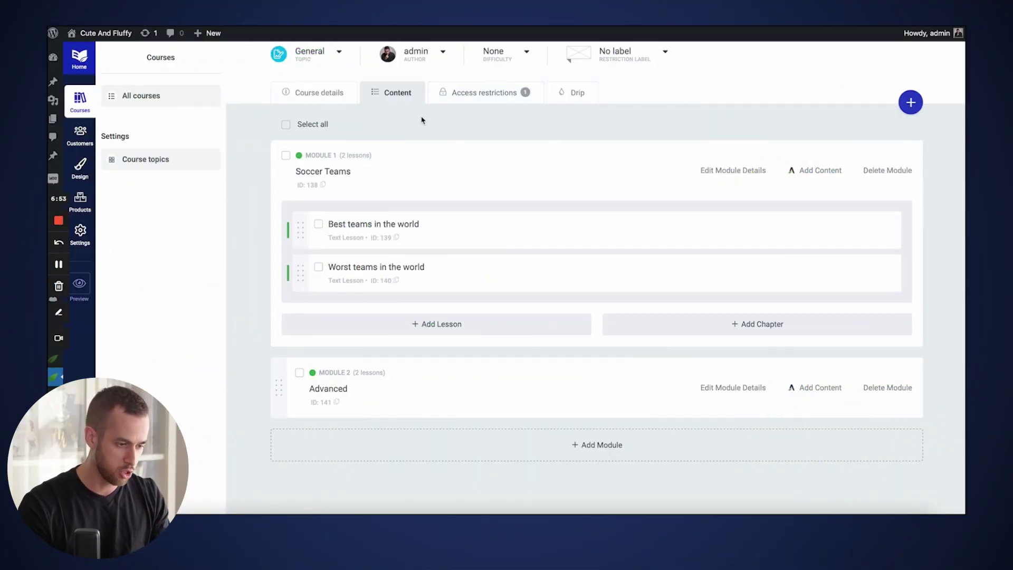
Start a new from-scratch drip campaign from the course's Drip settings
scroll(501, 108, "up", 1)
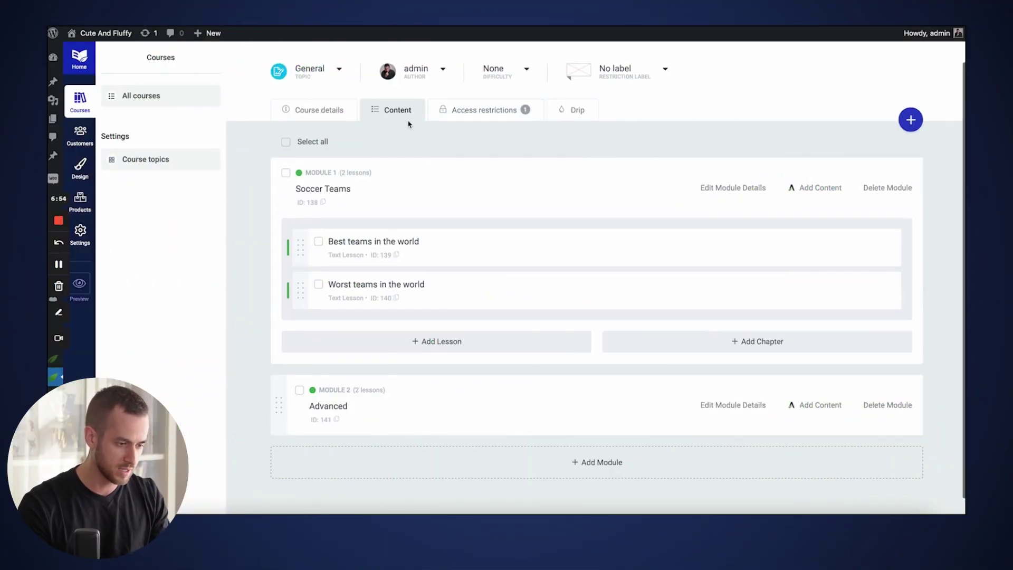
left_click(581, 116)
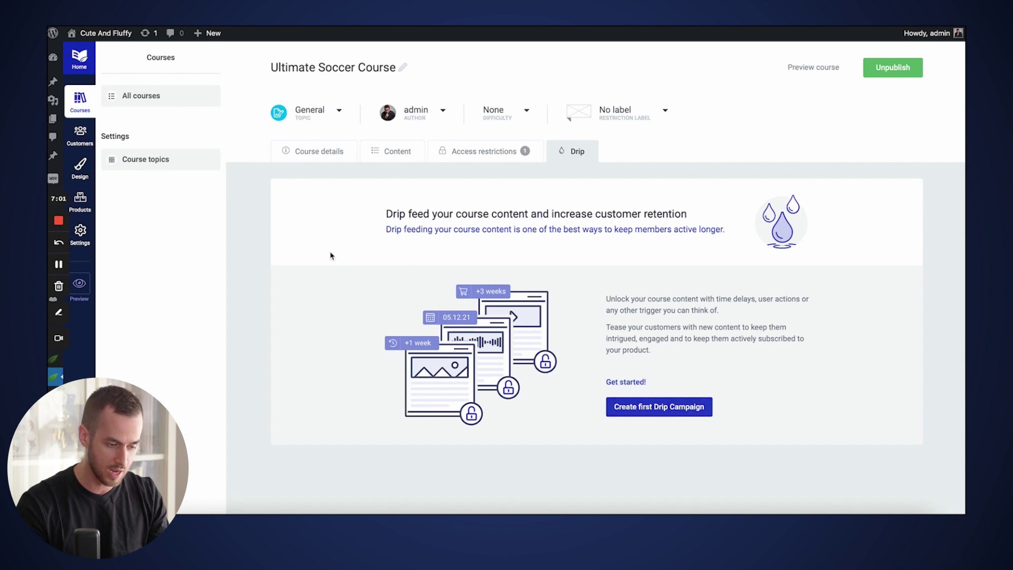
left_click(659, 407)
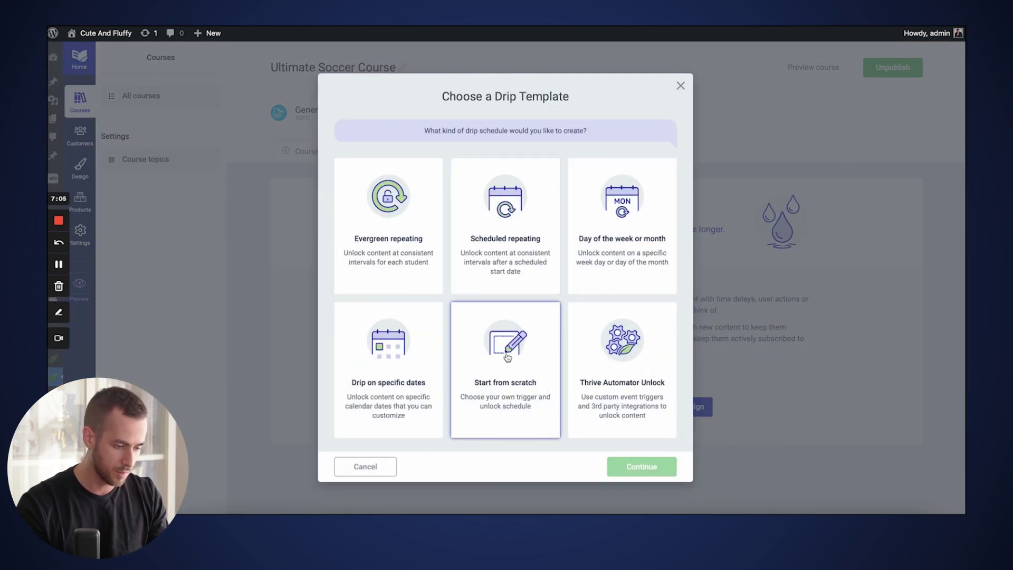
left_click(510, 376)
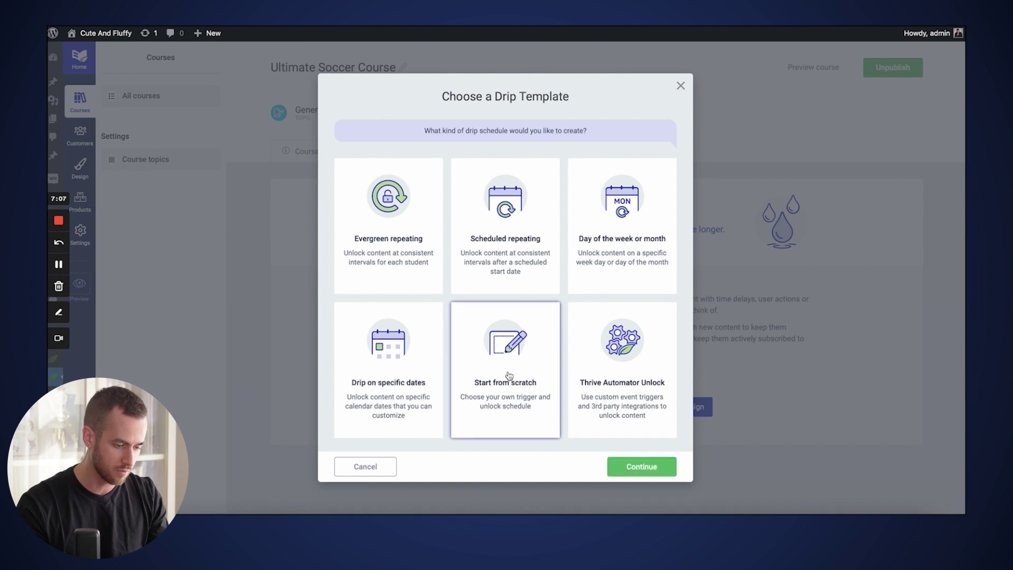
left_click(652, 465)
Trigger the 'Unlock all' campaign on product purchase, unlock at custom intervals, and create it
left_click(437, 261)
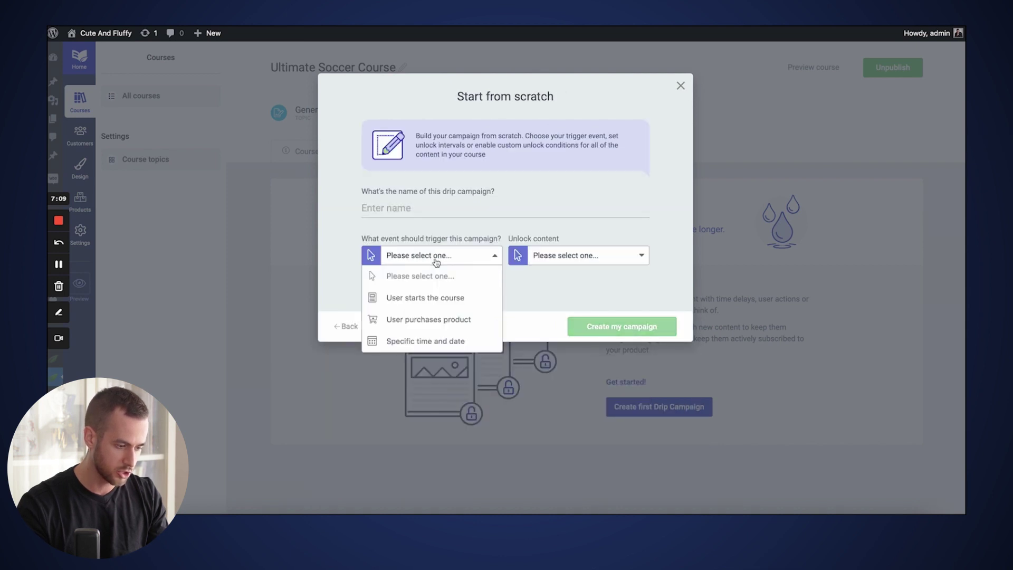
left_click(450, 319)
left_click(562, 257)
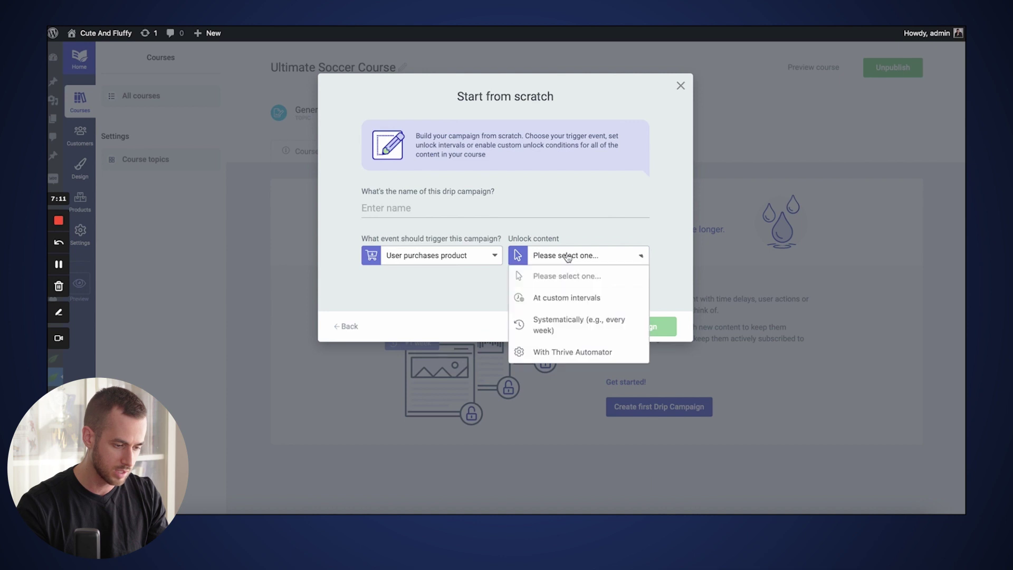
left_click(578, 300)
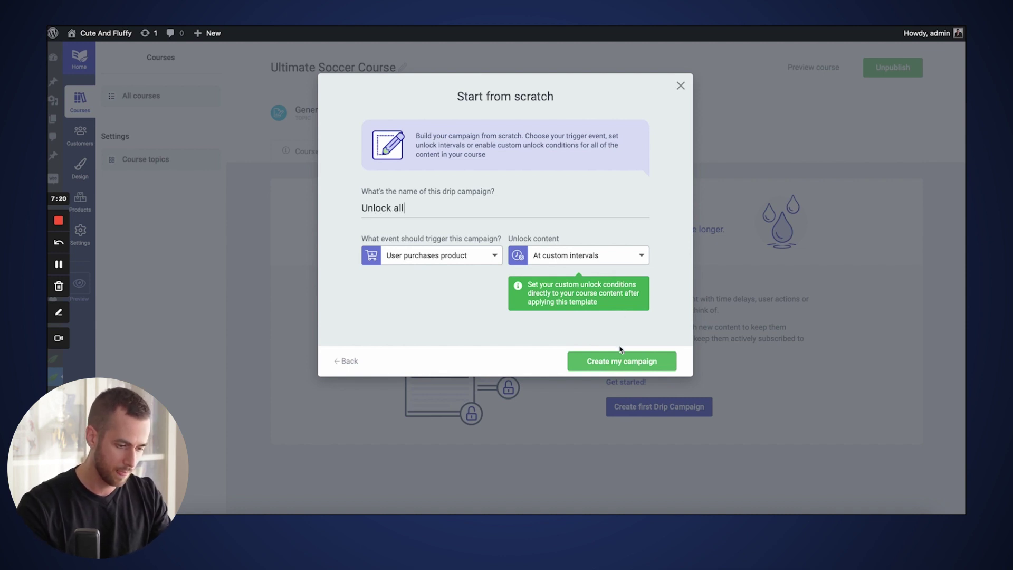
left_click(616, 364)
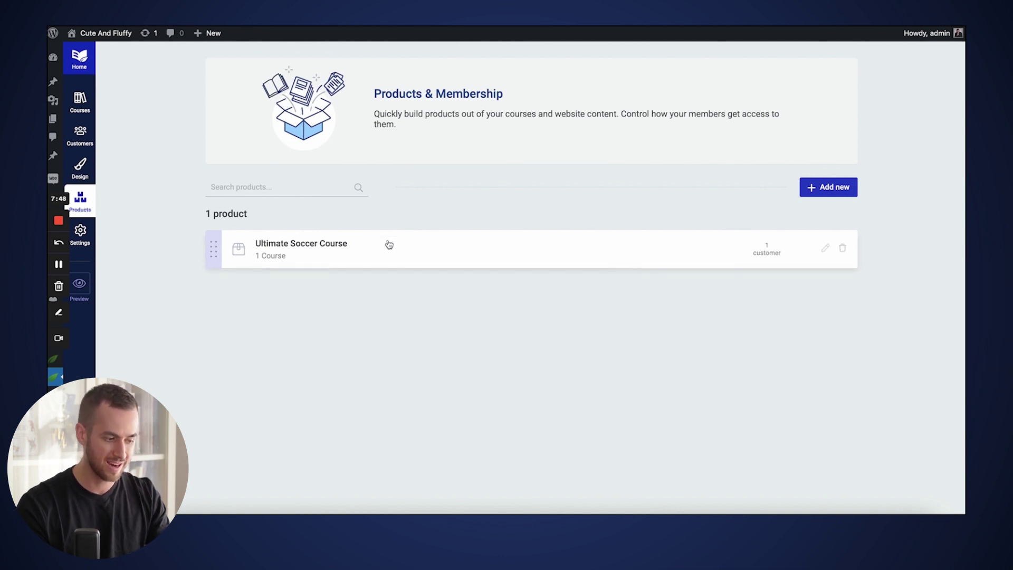
Set the Ultimate Soccer Course product's drip feed schedule to Unlock all
left_click(325, 249)
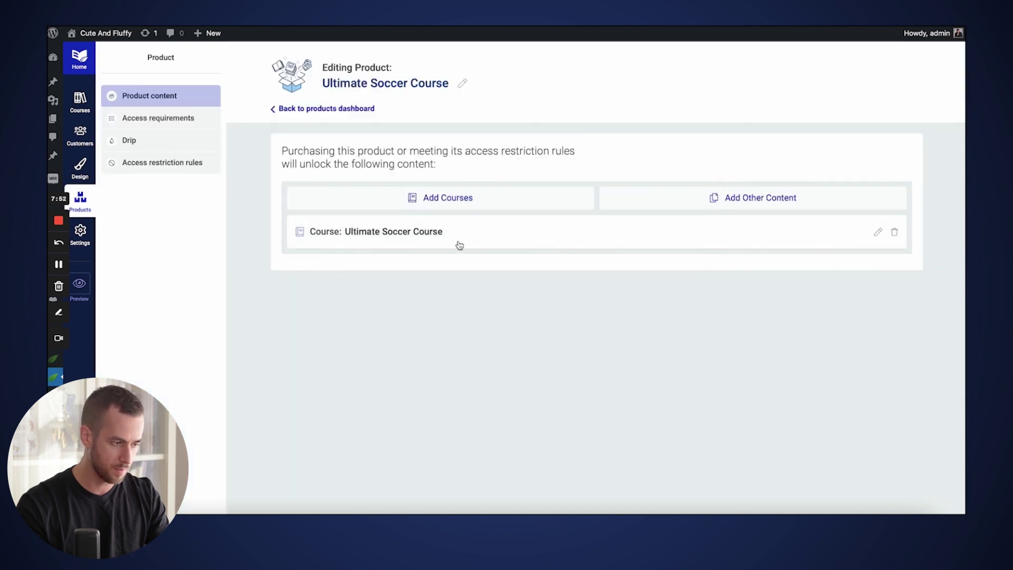
left_click(180, 143)
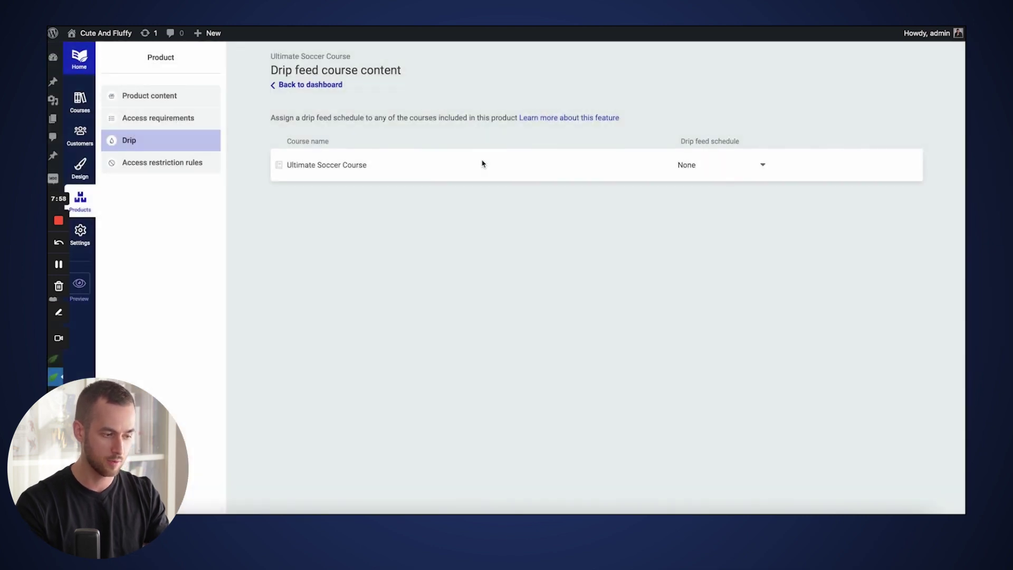
left_click(718, 165)
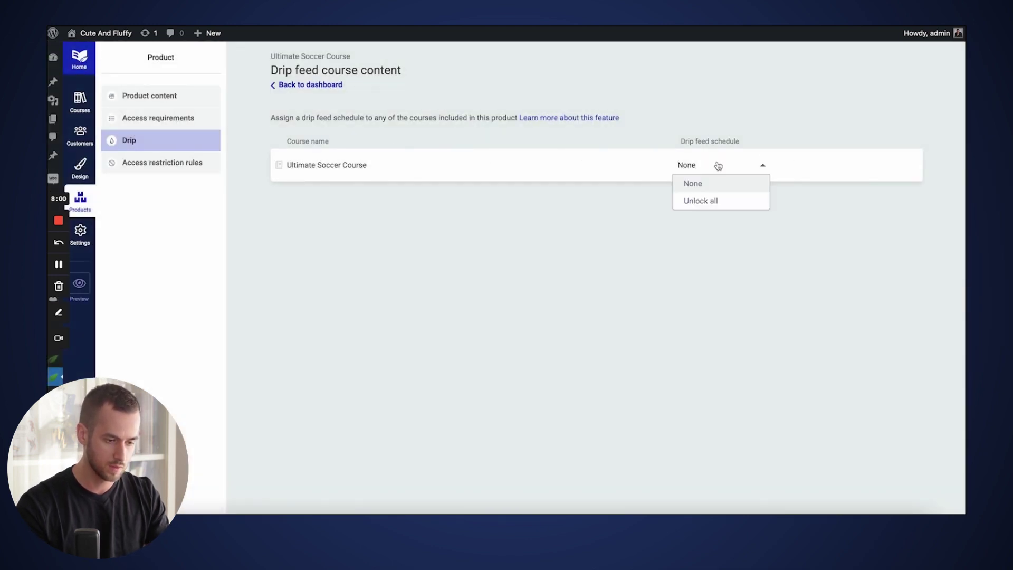
left_click(706, 204)
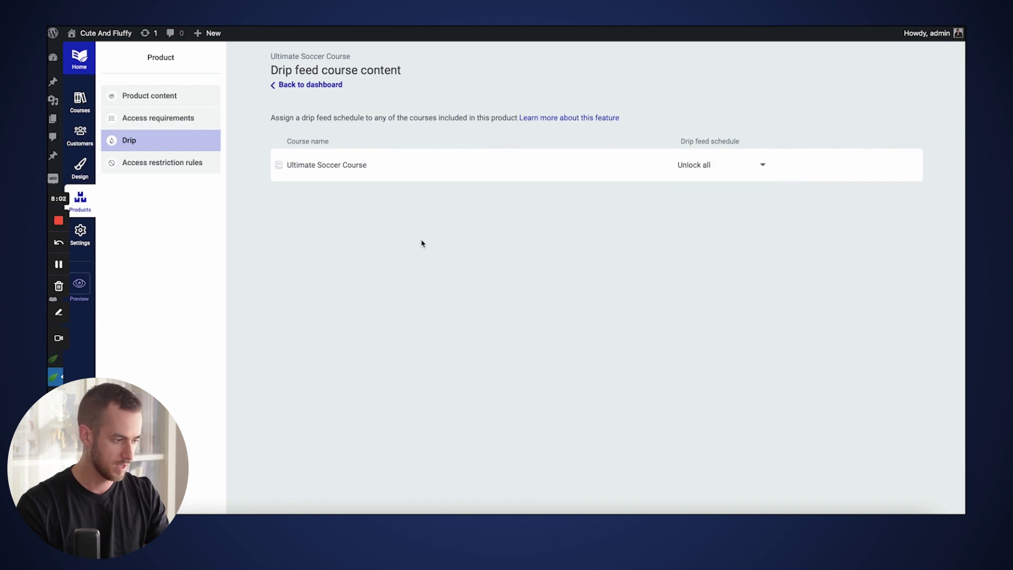
left_click(85, 109)
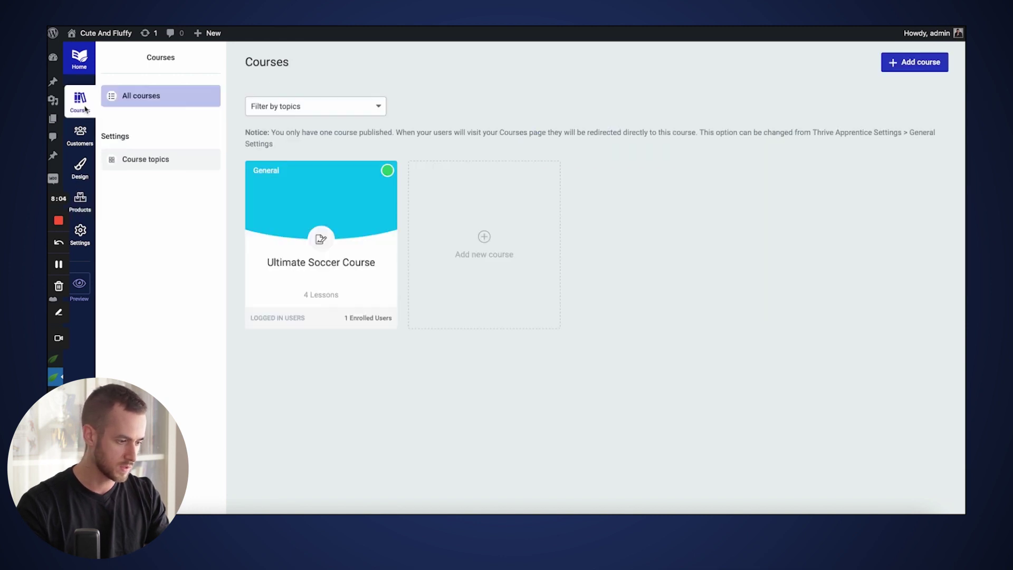
Open the soccer course's Unlock all drip campaign and the Advanced module's unlock options
left_click(355, 268)
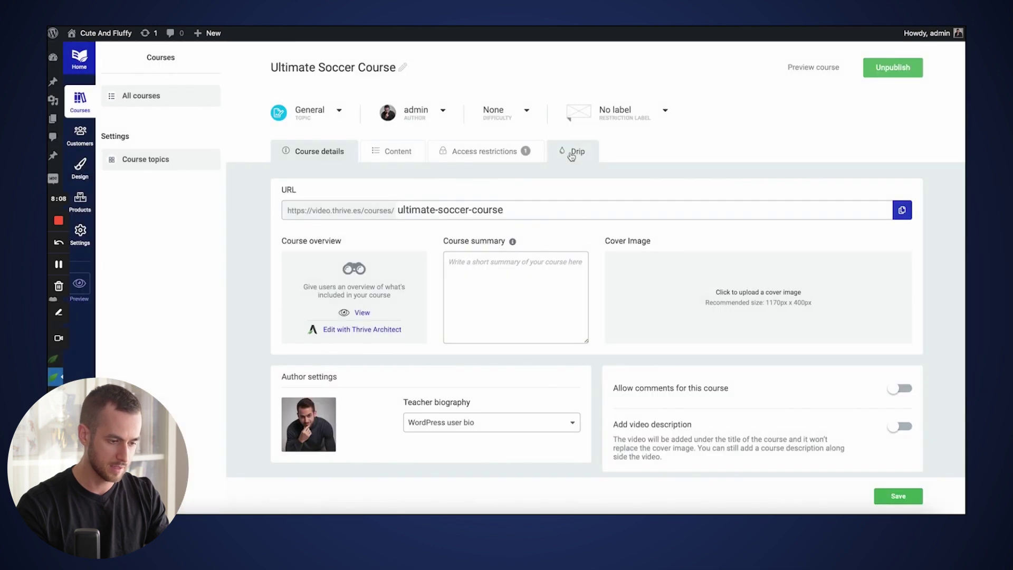
left_click(573, 153)
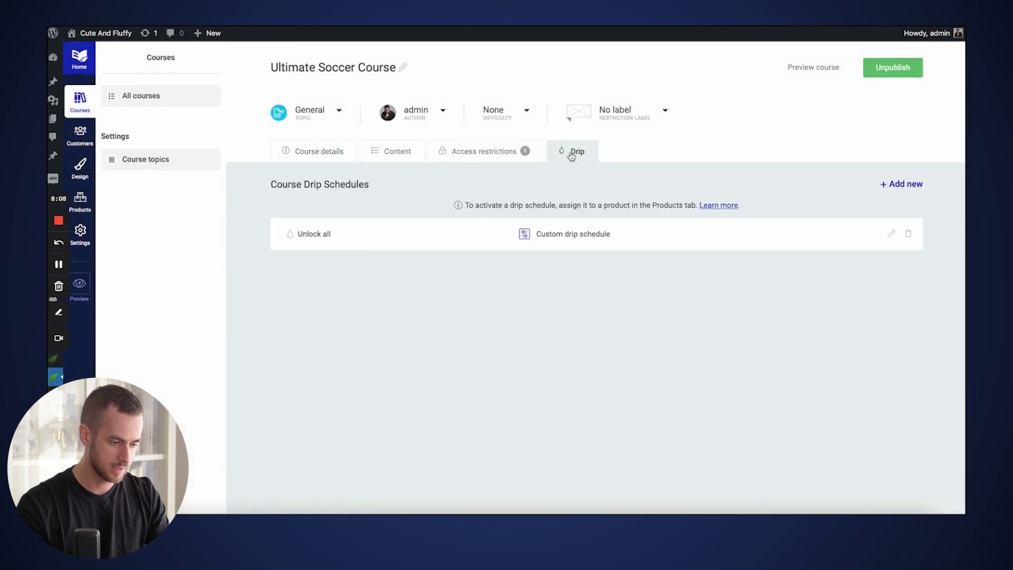
left_click(455, 241)
scroll(658, 264, "down", 2)
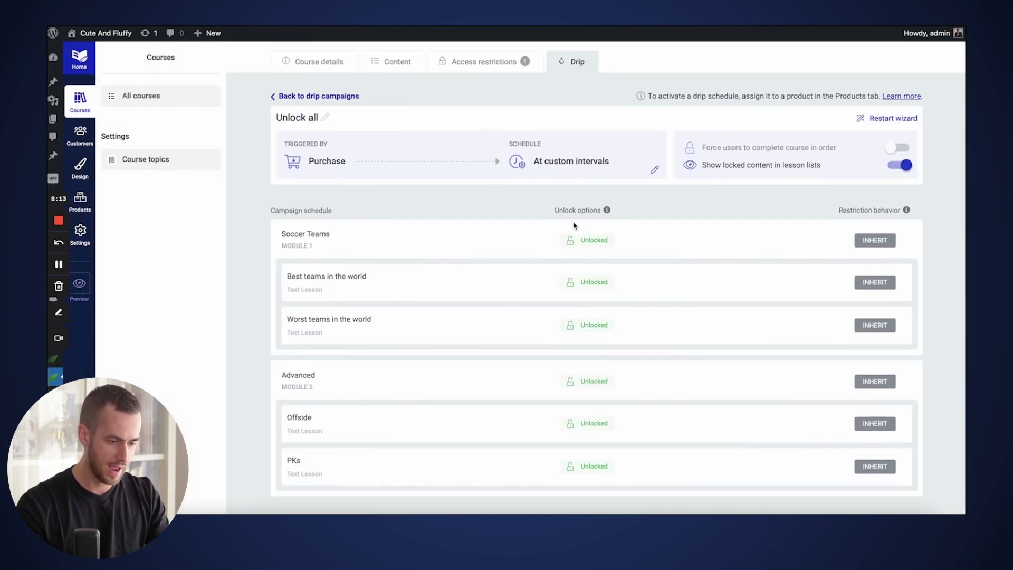
scroll(573, 236, "down", 1)
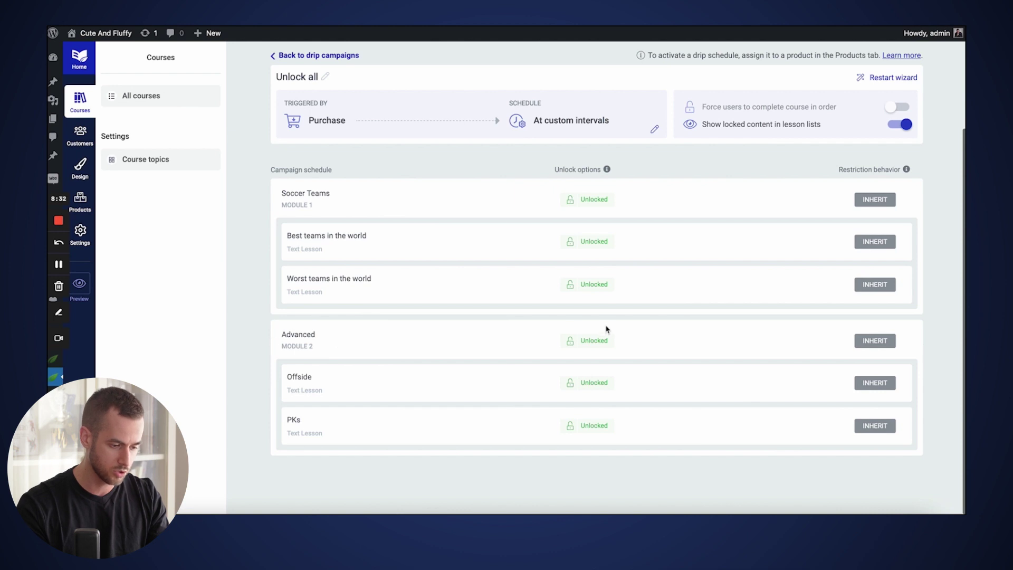
left_click(592, 341)
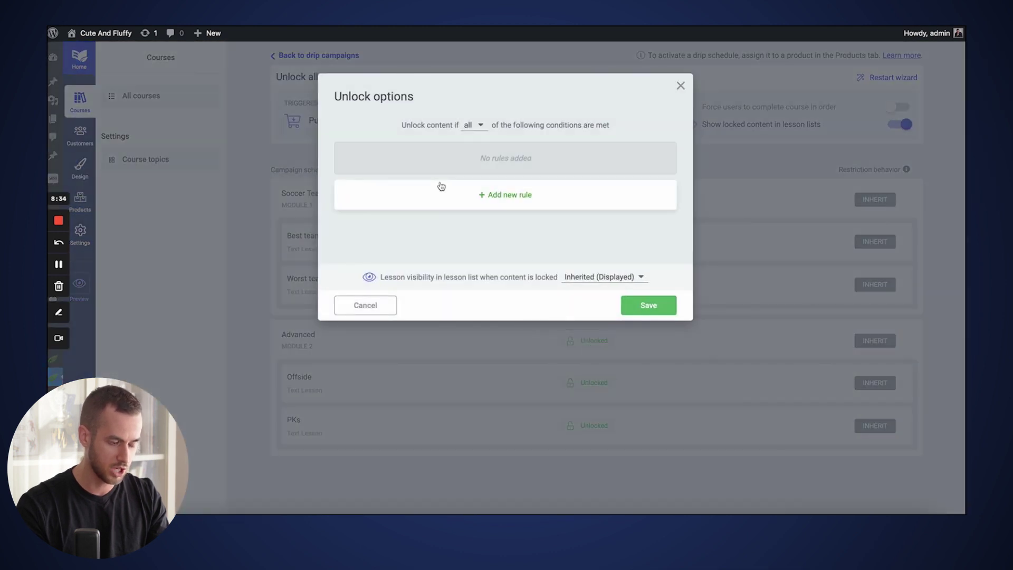
Add a Thrive Quiz Result rule for the Ultimate Soccer Quiz requiring a minimum score of 6
left_click(530, 196)
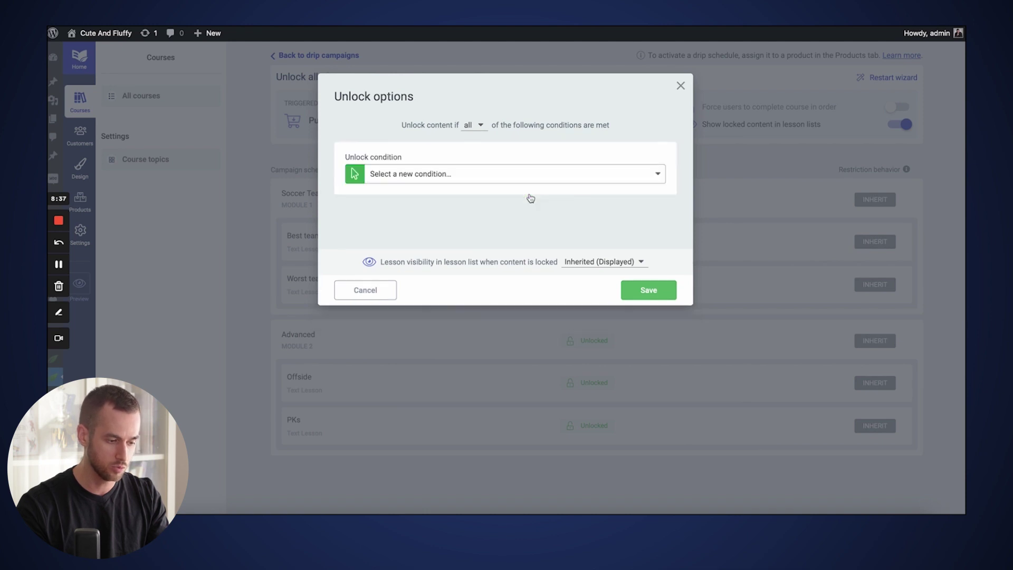
left_click(448, 181)
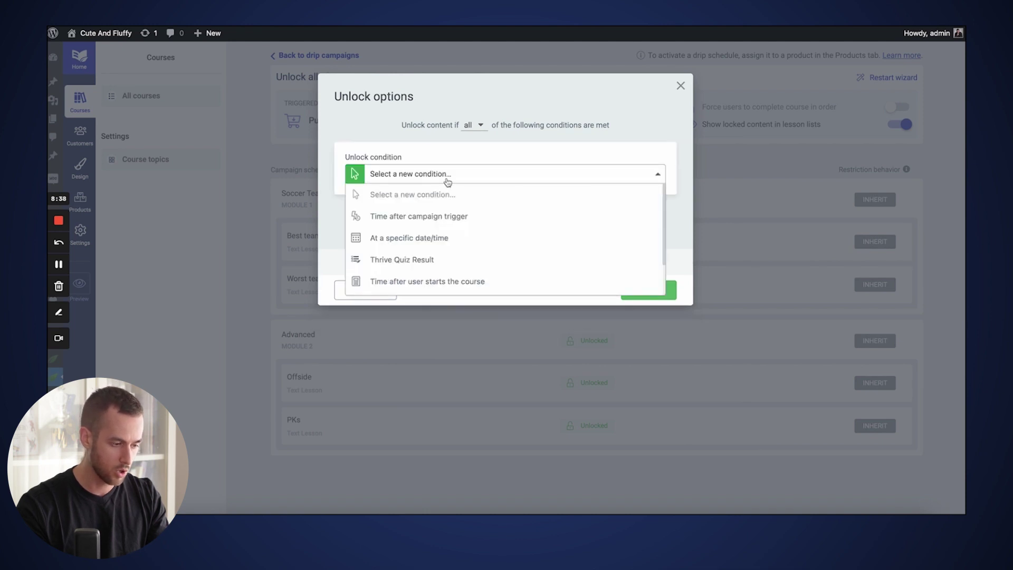
left_click(388, 262)
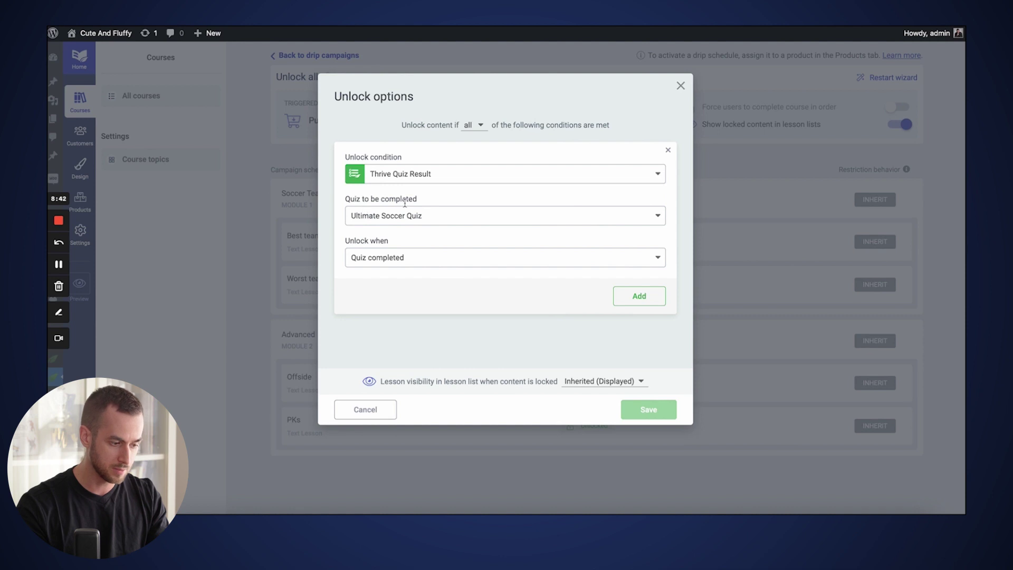
left_click(400, 260)
left_click(405, 293)
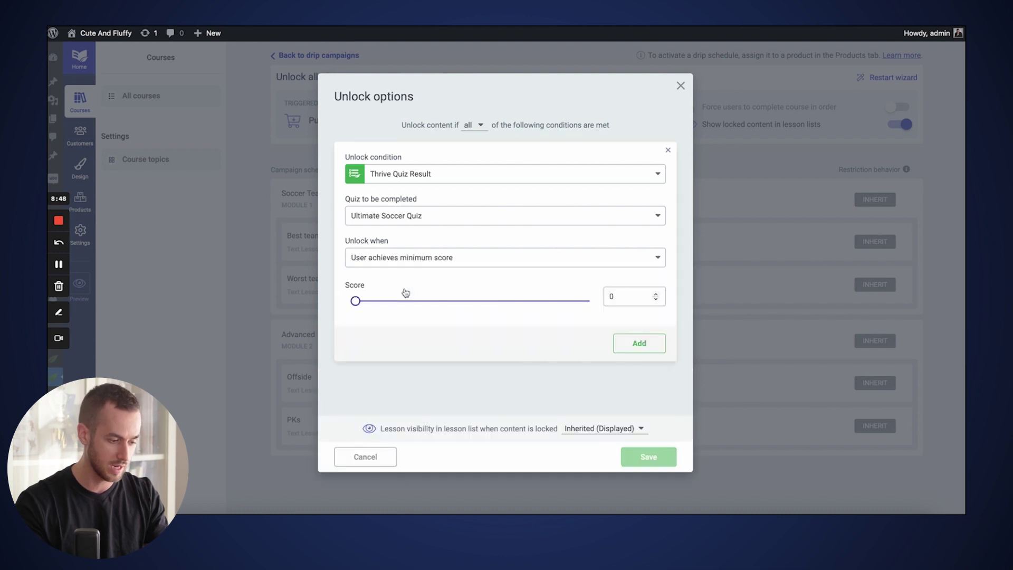
double_click(616, 298)
type("6")
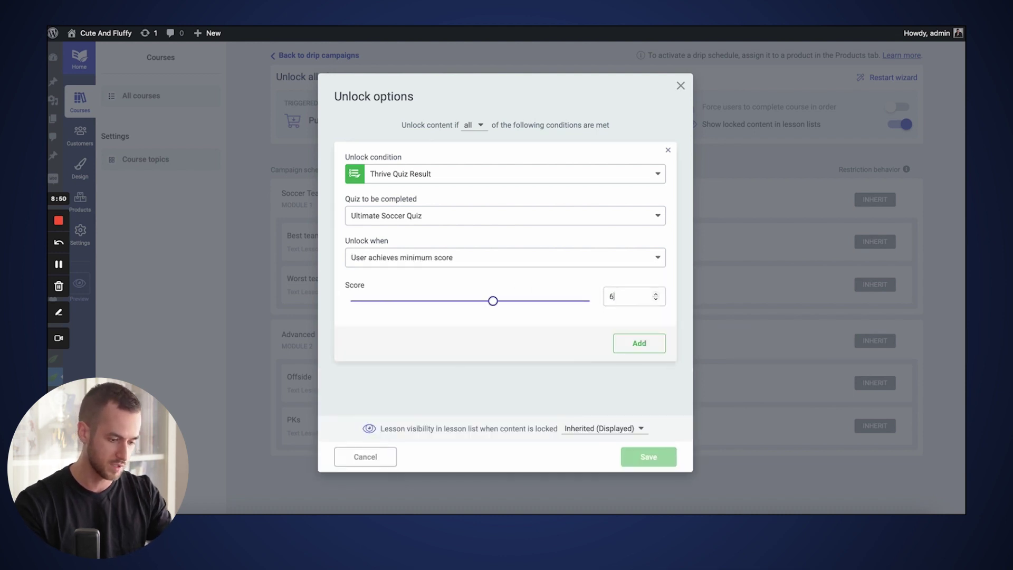
left_click(632, 341)
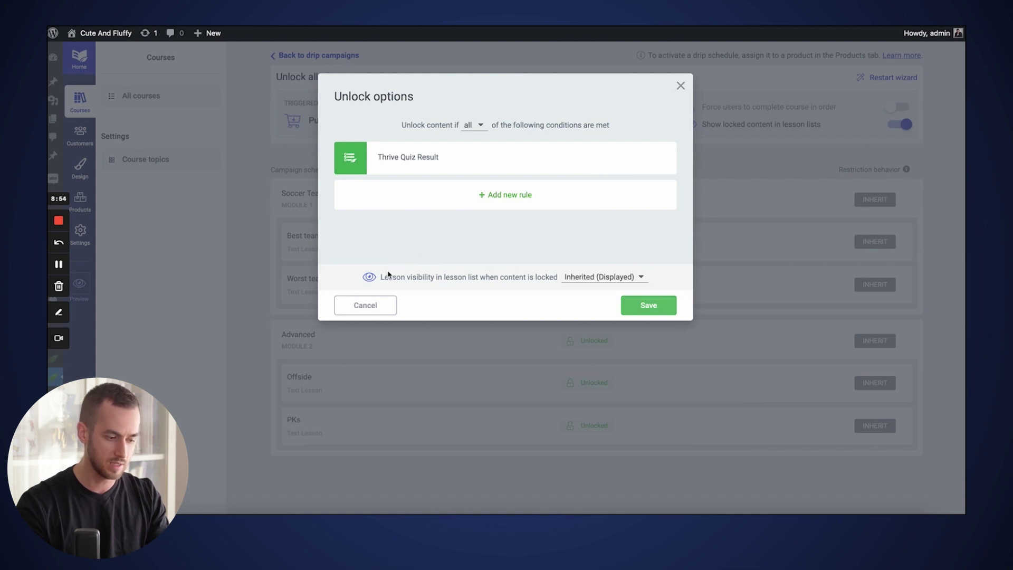
Show the locked lesson as 'Displayed as locked' and save the unlock options
left_click(584, 280)
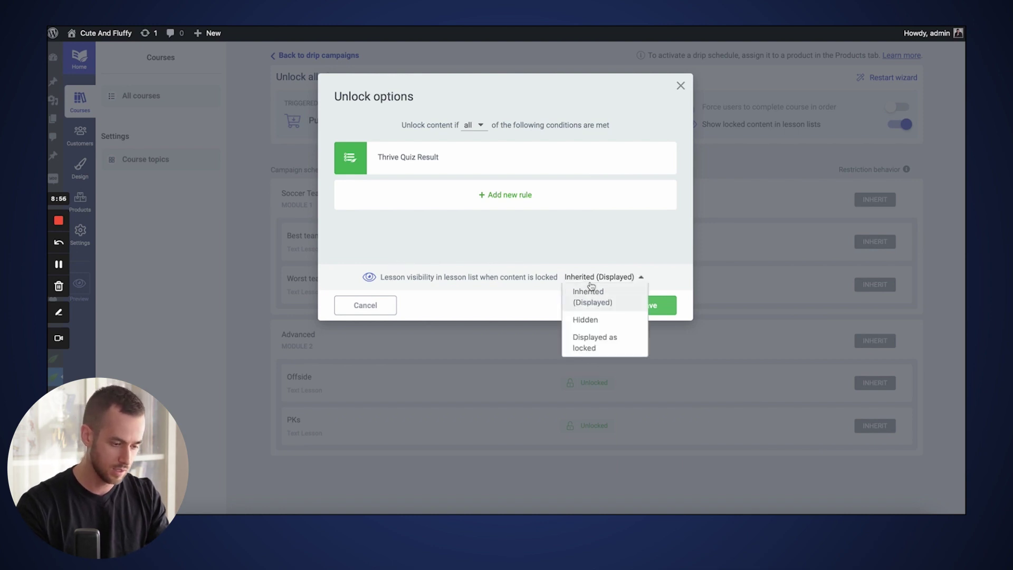
left_click(597, 339)
left_click(653, 302)
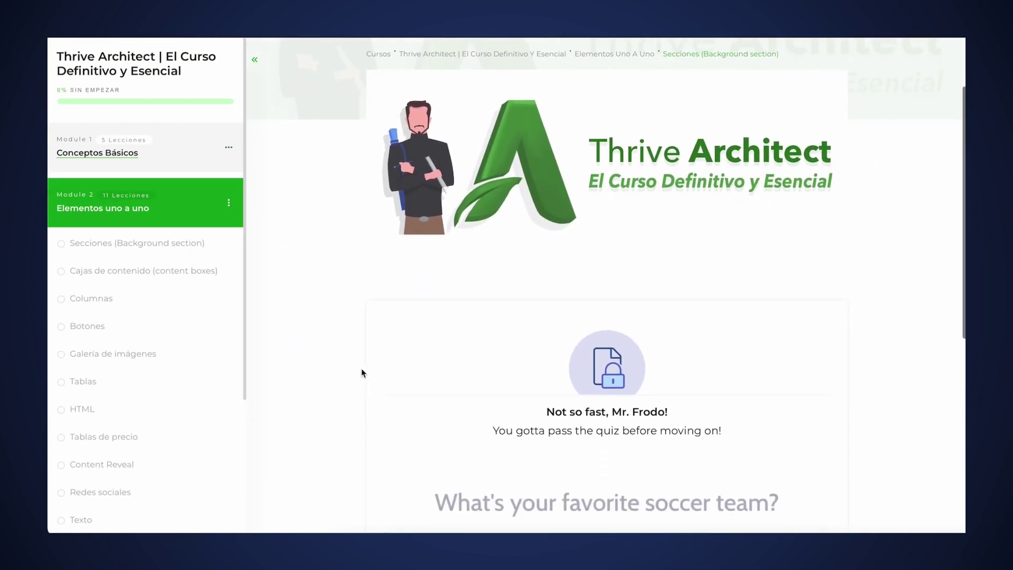
Scroll the locked lesson to the soccer quiz answers: Real Madrid, Man Utd., Man City, PSG
scroll(362, 374, "down", 5)
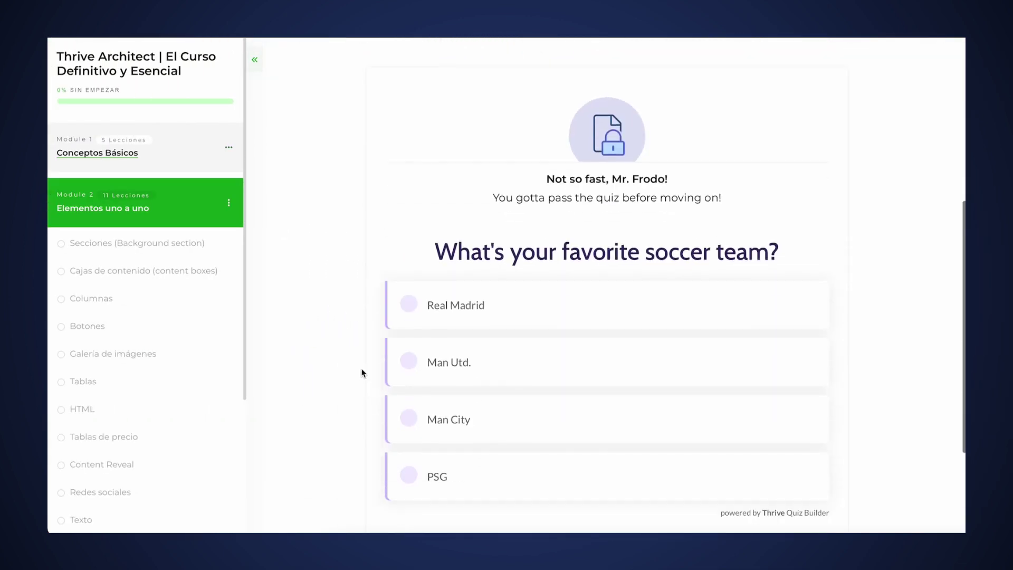